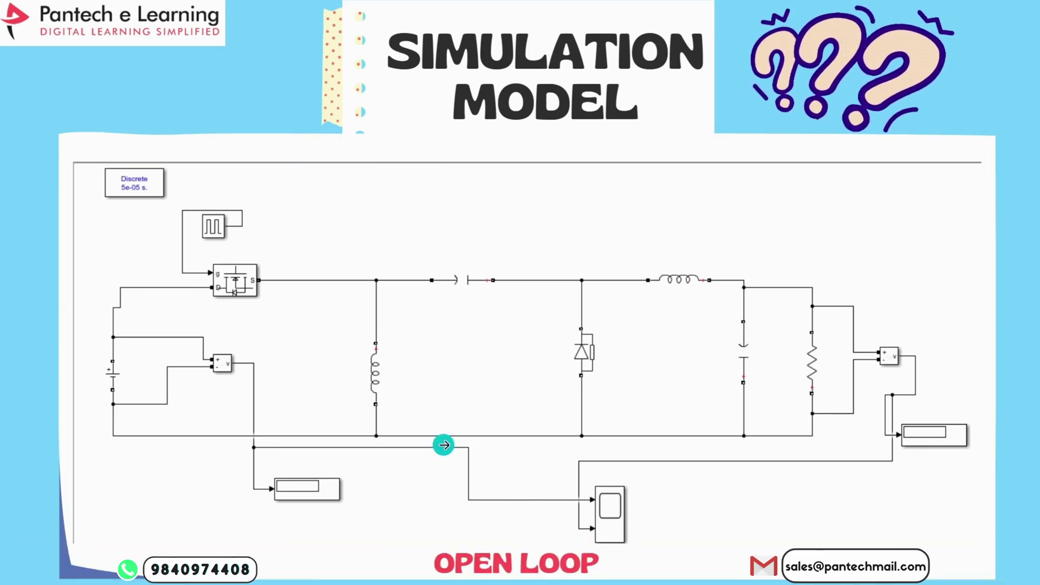
Step: Advance to the Output Waveform slide and bring up the Windows Start menu
{"action": "left_click", "coordinate": [443, 442]}
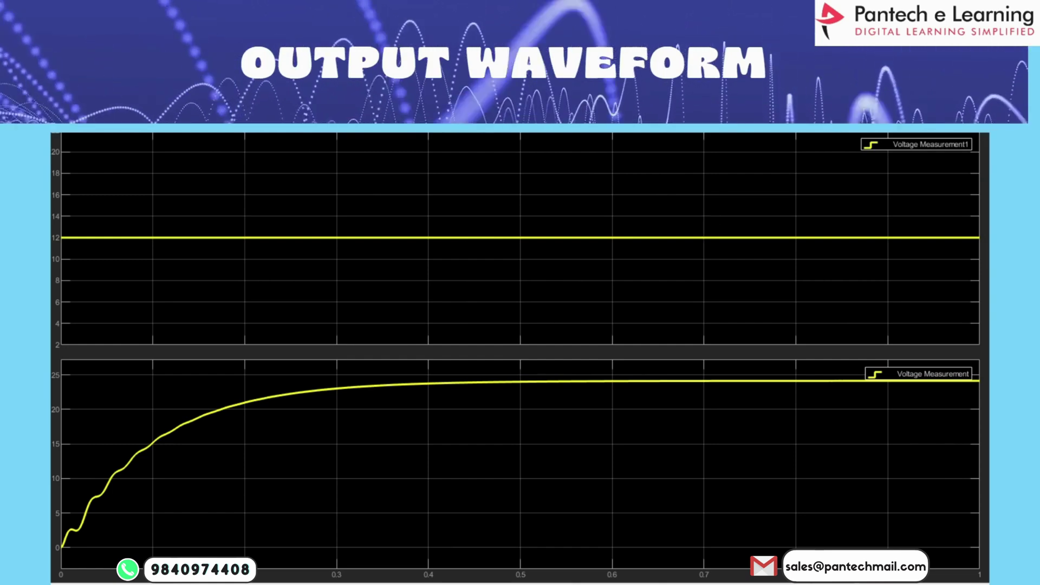
{"action": "key", "text": "super"}
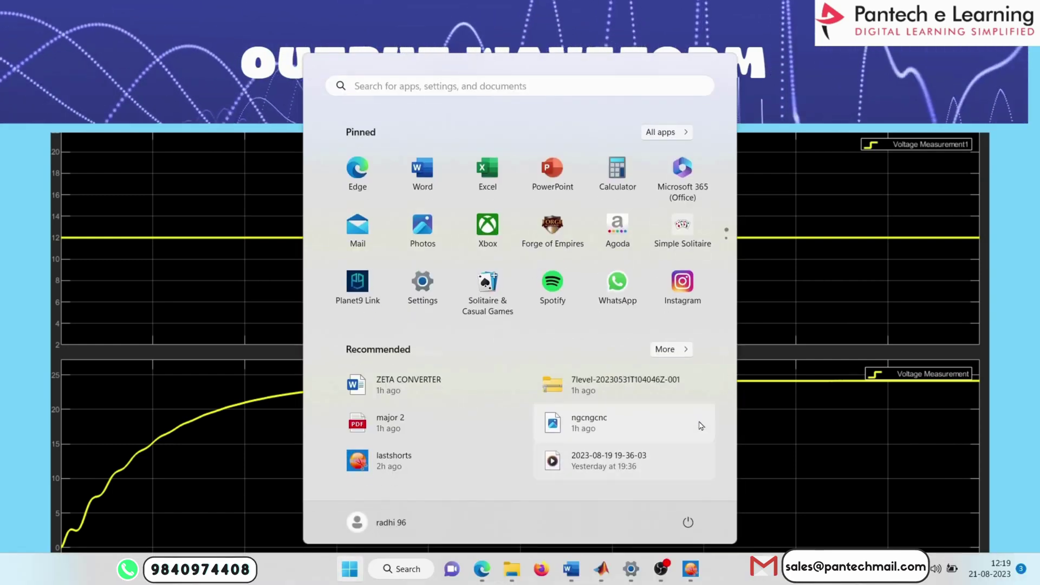
Step: Switch to the zetaconverteropen Simulink model window from the MATLAB taskbar preview
{"action": "mouse_move", "coordinate": [605, 557]}
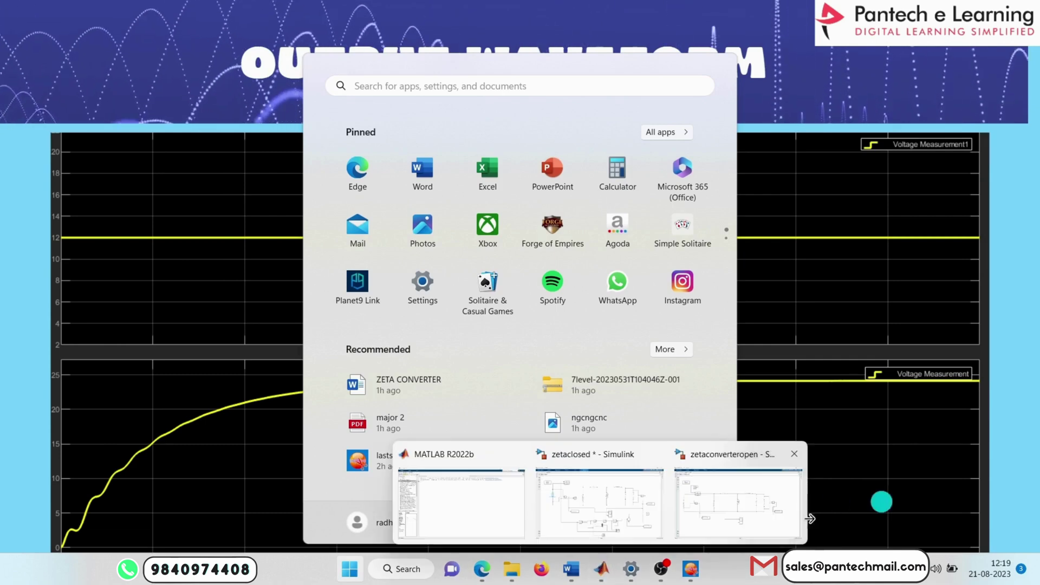
{"action": "left_click", "coordinate": [785, 504]}
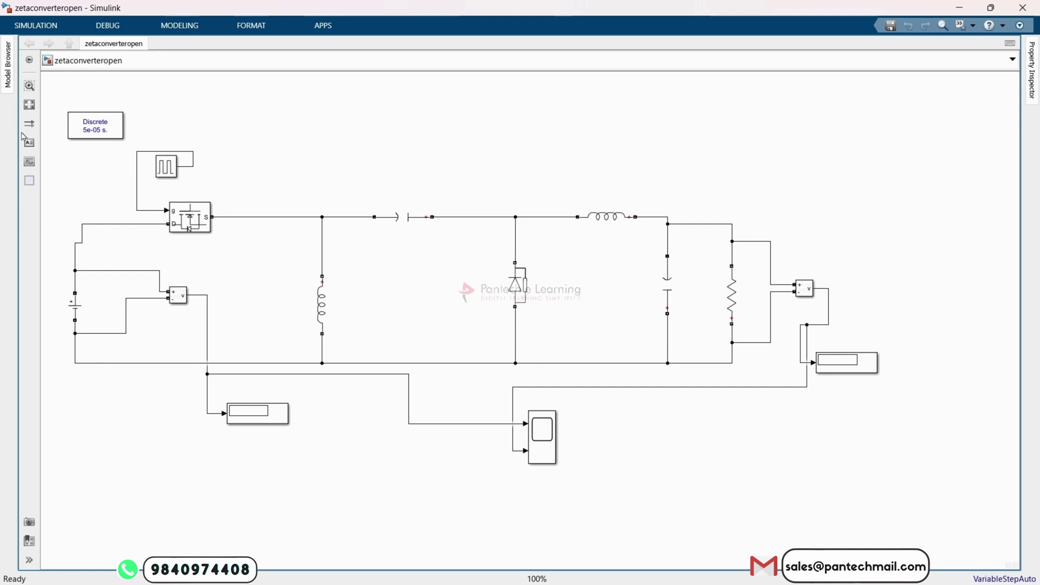
Step: Run the open-loop simulation and confirm the DC Voltage Source amplitude stays at 12 V
{"action": "left_click", "coordinate": [36, 25]}
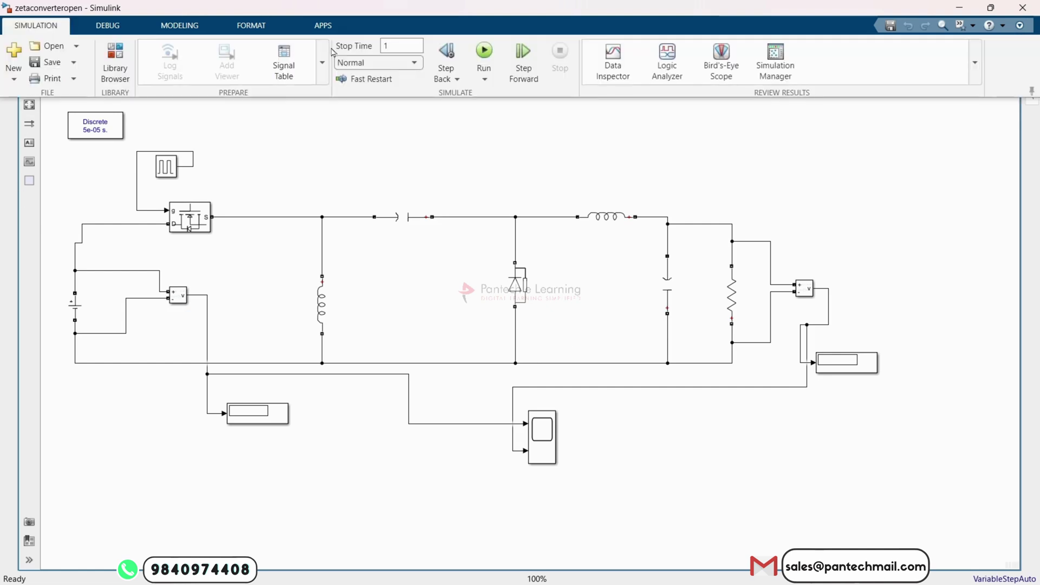
{"action": "left_click", "coordinate": [484, 54]}
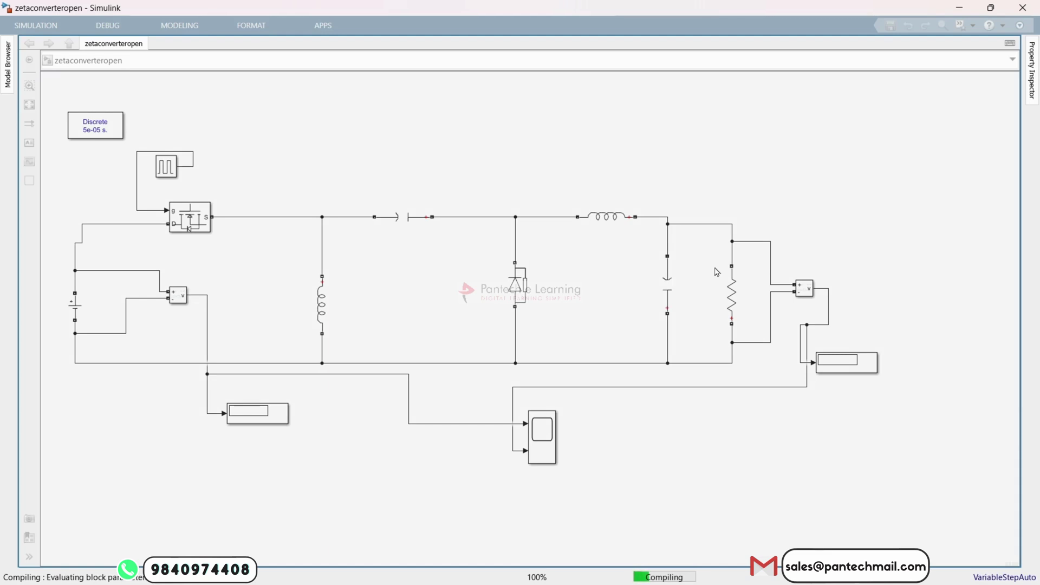
{"action": "left_click", "coordinate": [74, 312]}
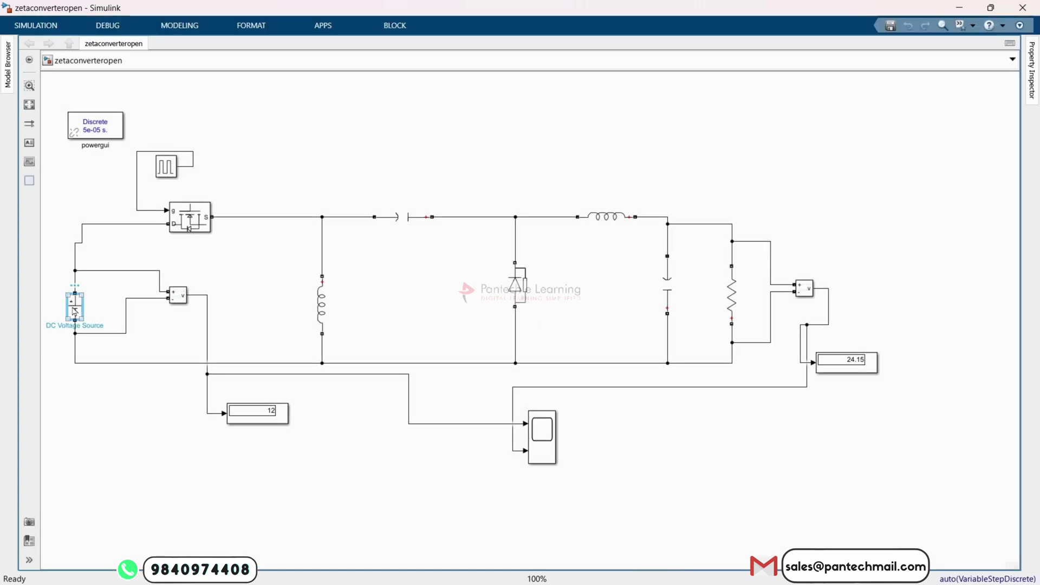
{"action": "double_click", "coordinate": [75, 312]}
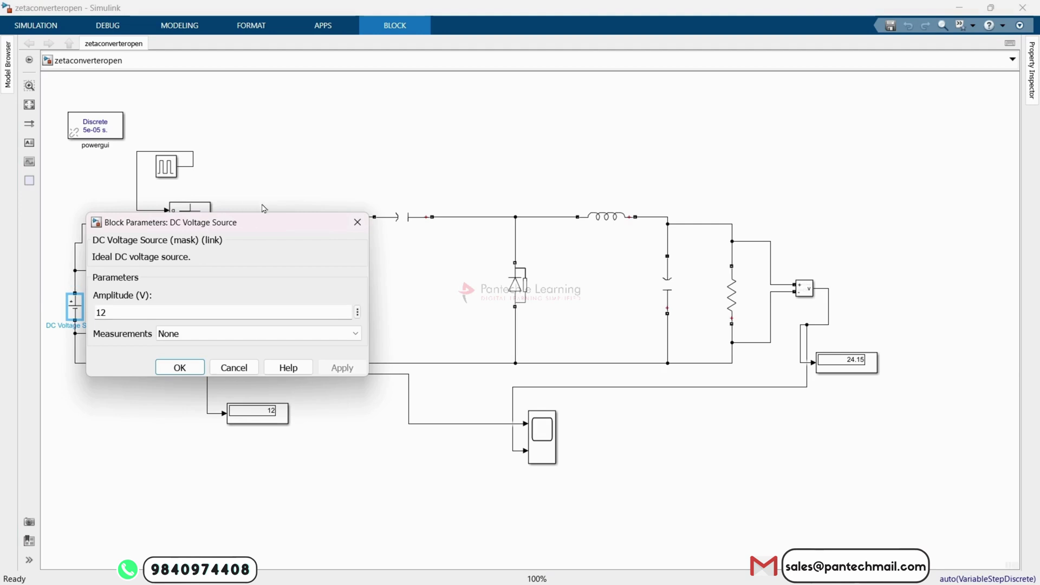
{"action": "left_click_drag", "start_coordinate": [278, 224], "coordinate": [339, 94]}
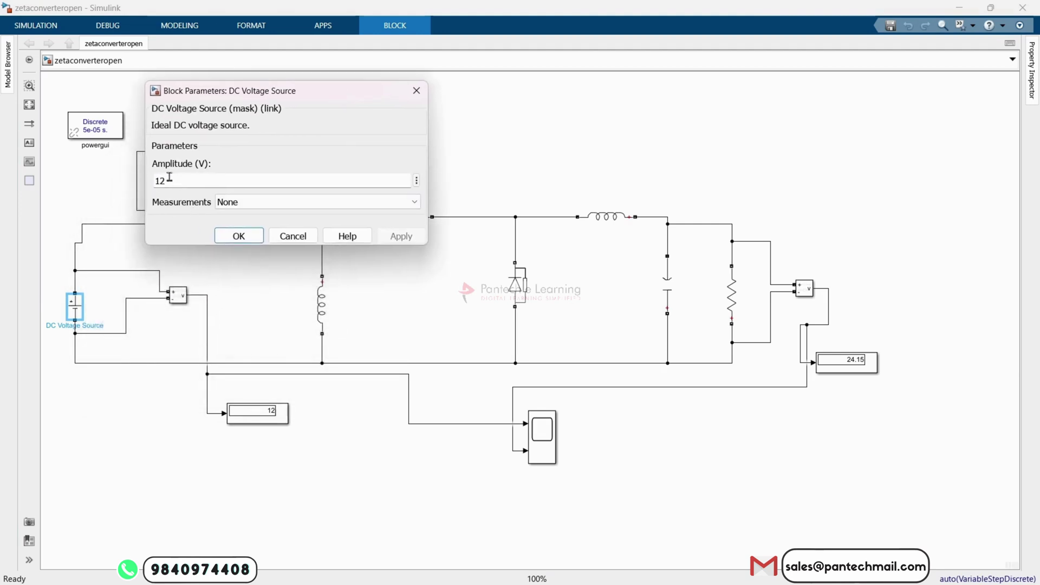
{"action": "left_click", "coordinate": [230, 235]}
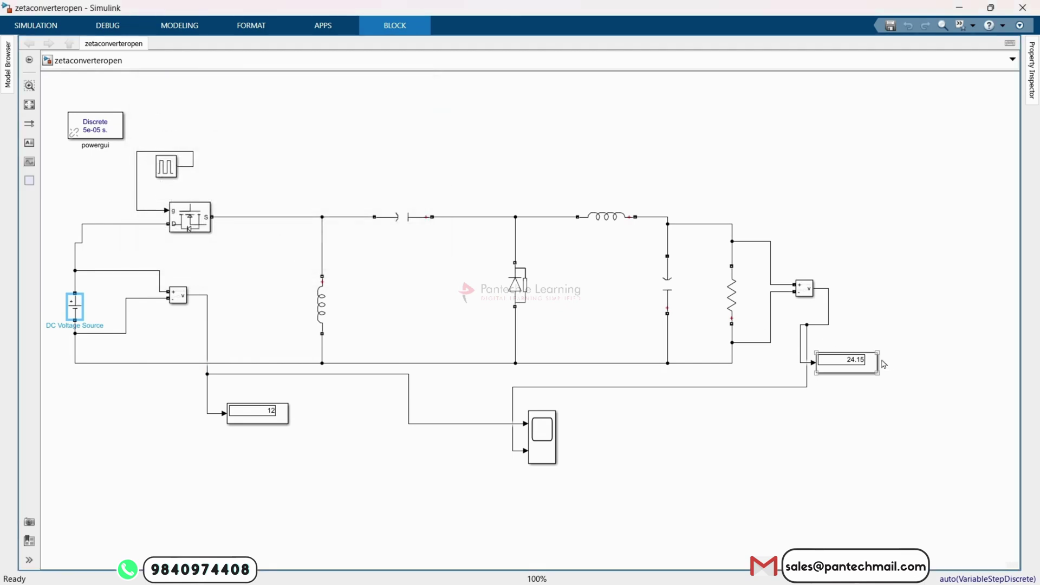
{"action": "scroll", "coordinate": [879, 364], "scroll_direction": "up", "scroll_amount": 6}
{"action": "scroll", "coordinate": [760, 431], "scroll_direction": "down", "scroll_amount": 6}
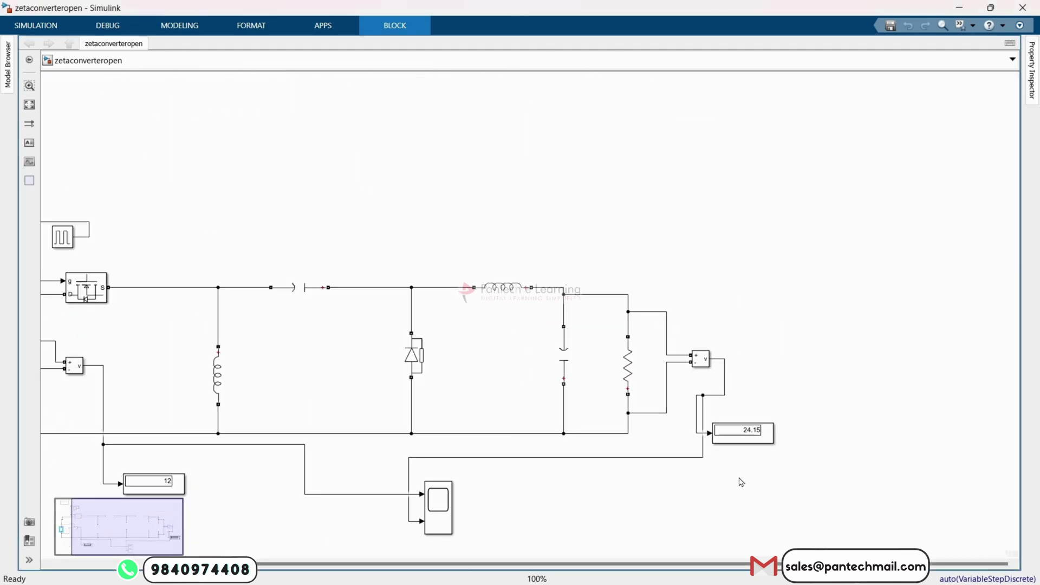
{"action": "left_click_drag", "start_coordinate": [564, 564], "coordinate": [518, 554]}
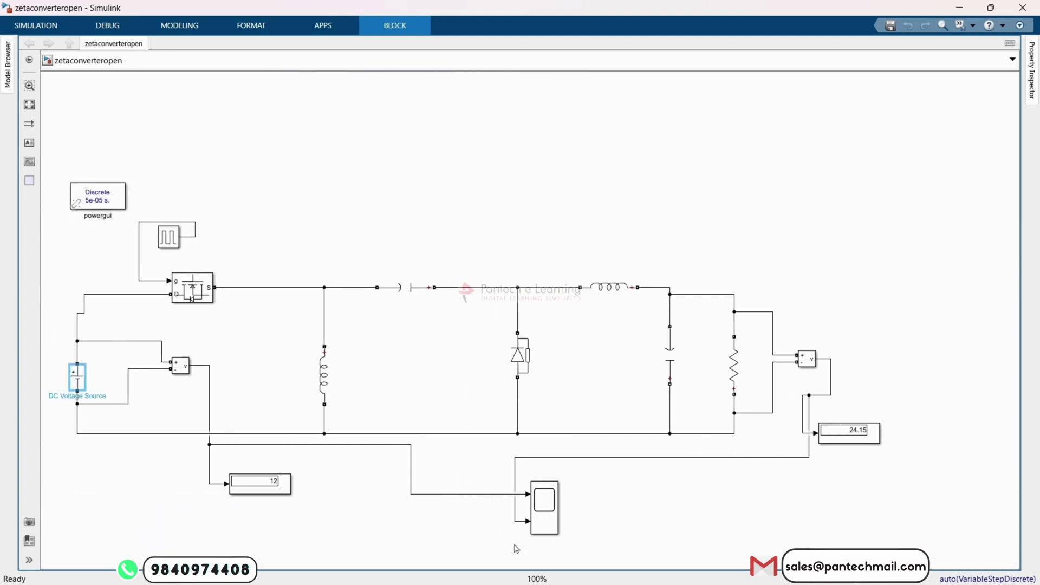
{"action": "double_click", "coordinate": [543, 504]}
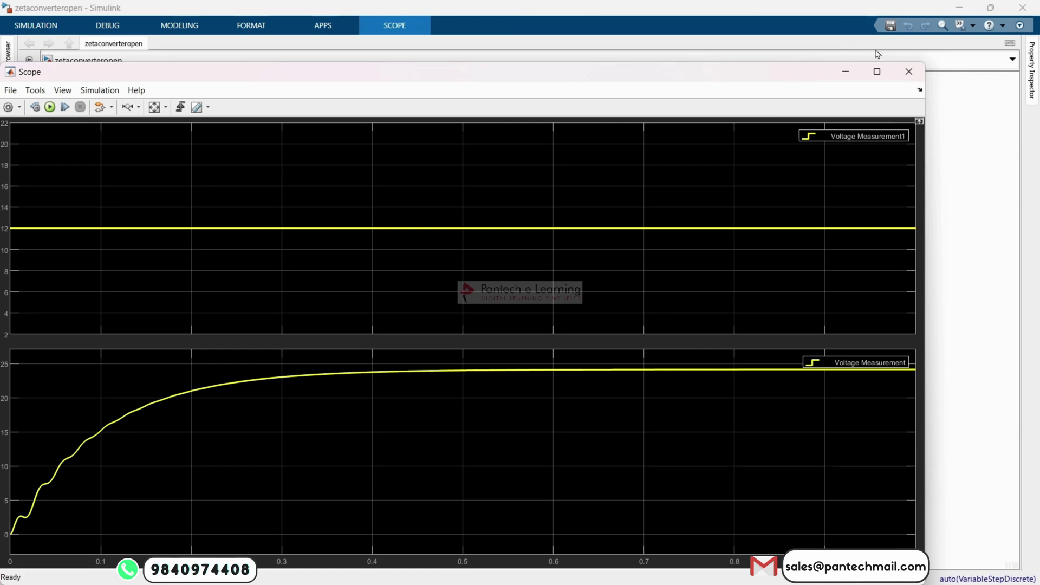
{"action": "left_click", "coordinate": [877, 72]}
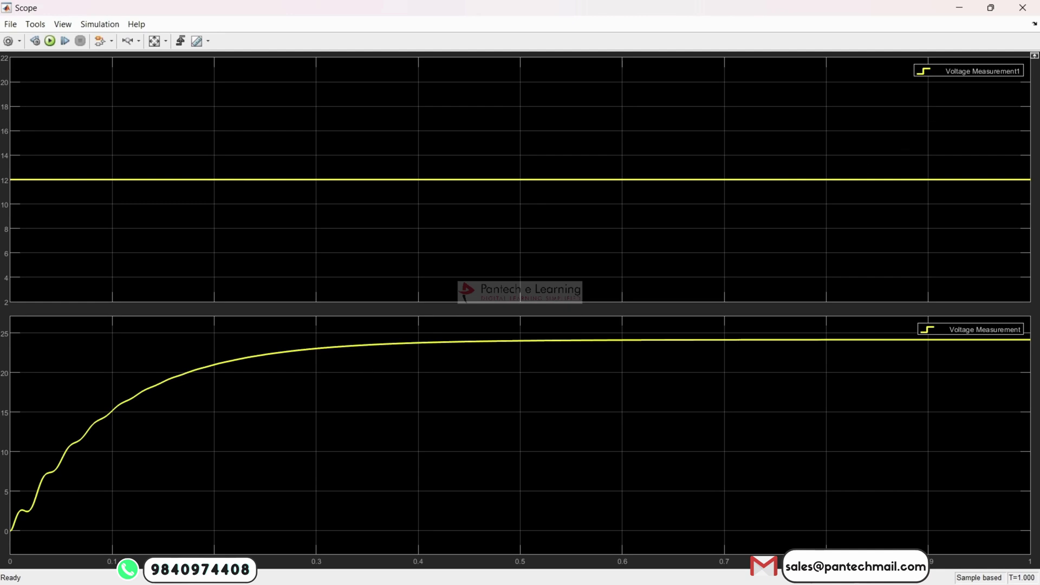
{"action": "left_click", "coordinate": [1023, 8]}
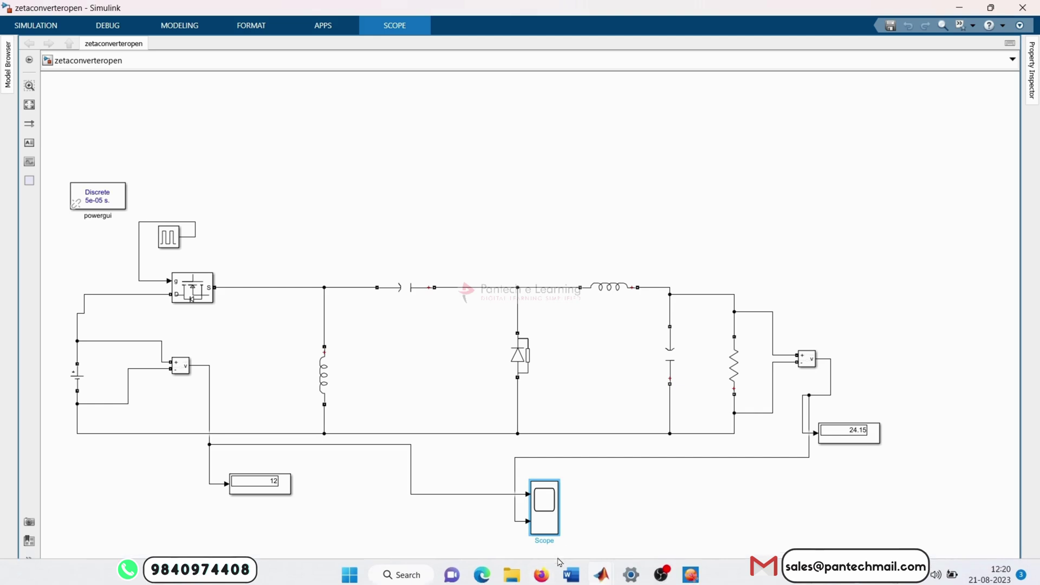
{"action": "left_click", "coordinate": [564, 569]}
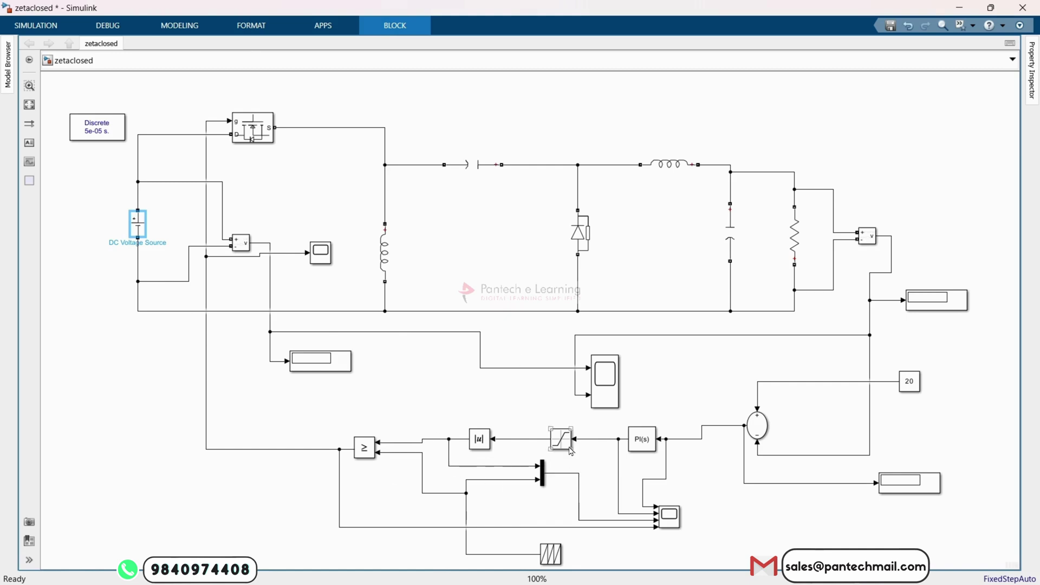
{"action": "scroll", "coordinate": [561, 452], "scroll_direction": "up", "scroll_amount": 2}
{"action": "left_click_drag", "start_coordinate": [561, 451], "coordinate": [635, 438]}
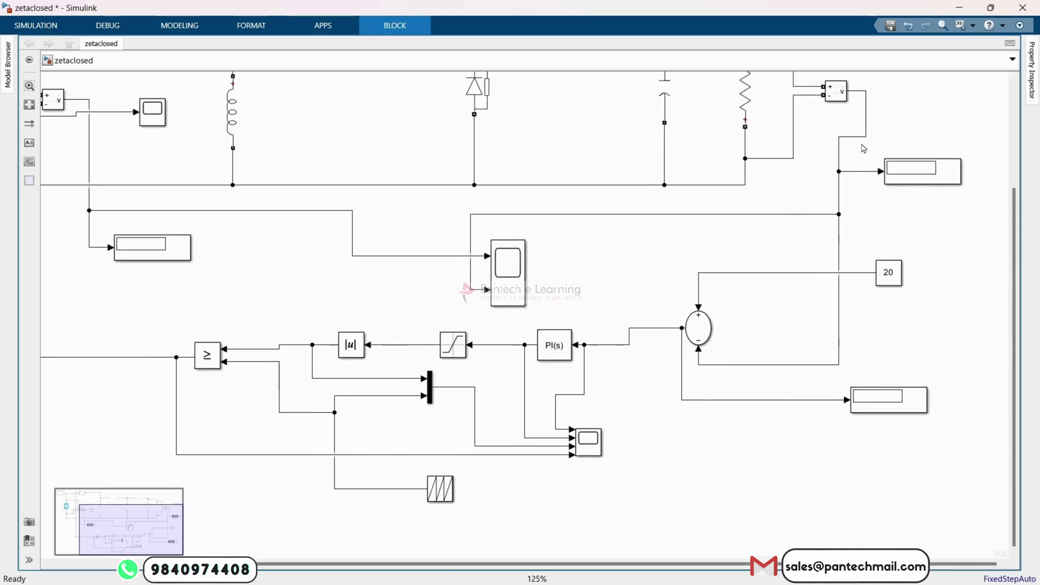
{"action": "scroll", "coordinate": [856, 167], "scroll_direction": "up", "scroll_amount": 2}
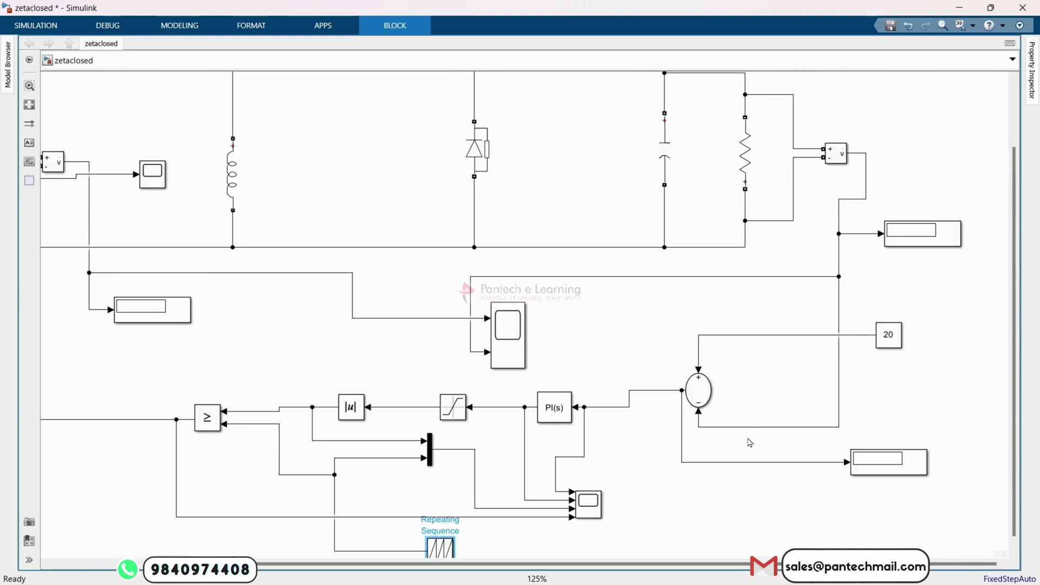
{"action": "left_click", "coordinate": [901, 346]}
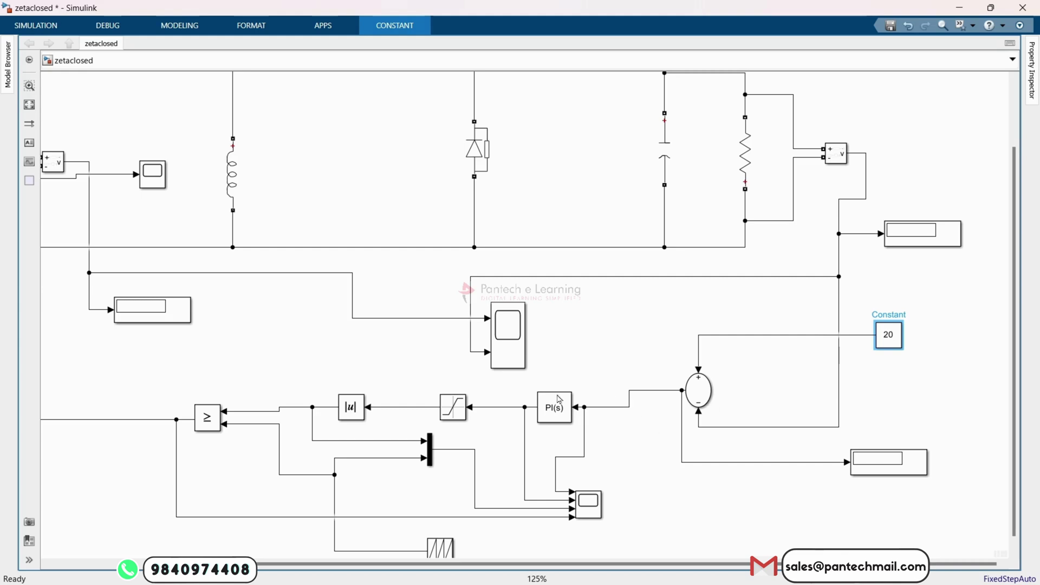
{"action": "left_click", "coordinate": [554, 415]}
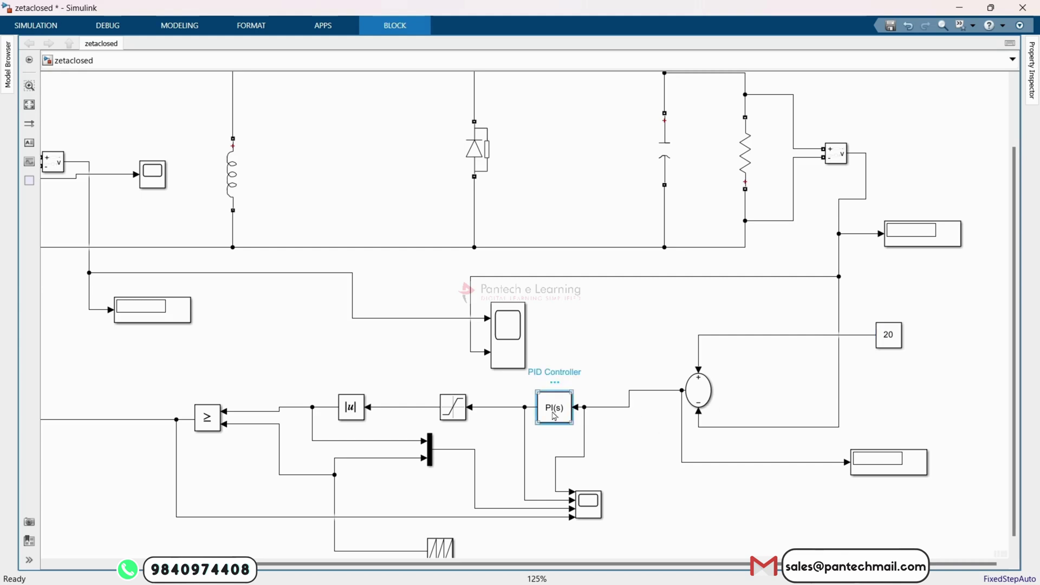
{"action": "key", "text": "space"}
{"action": "scroll", "coordinate": [223, 115], "scroll_direction": "up", "scroll_amount": 5}
{"action": "left_click", "coordinate": [280, 130]}
{"action": "scroll", "coordinate": [563, 339], "scroll_direction": "down", "scroll_amount": 2}
{"action": "scroll", "coordinate": [511, 407], "scroll_direction": "down", "scroll_amount": 5}
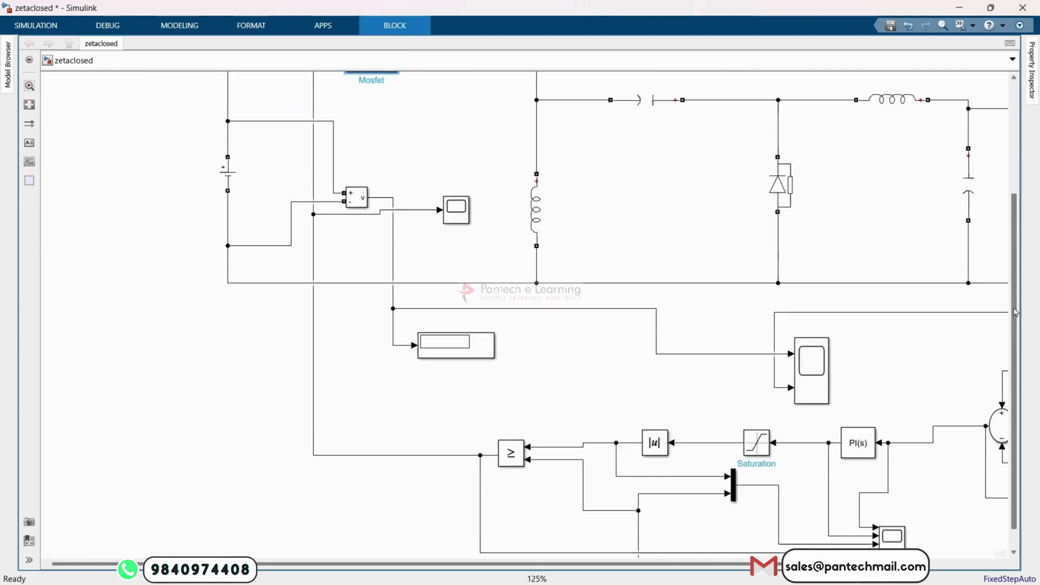
{"action": "left_click", "coordinate": [511, 406]}
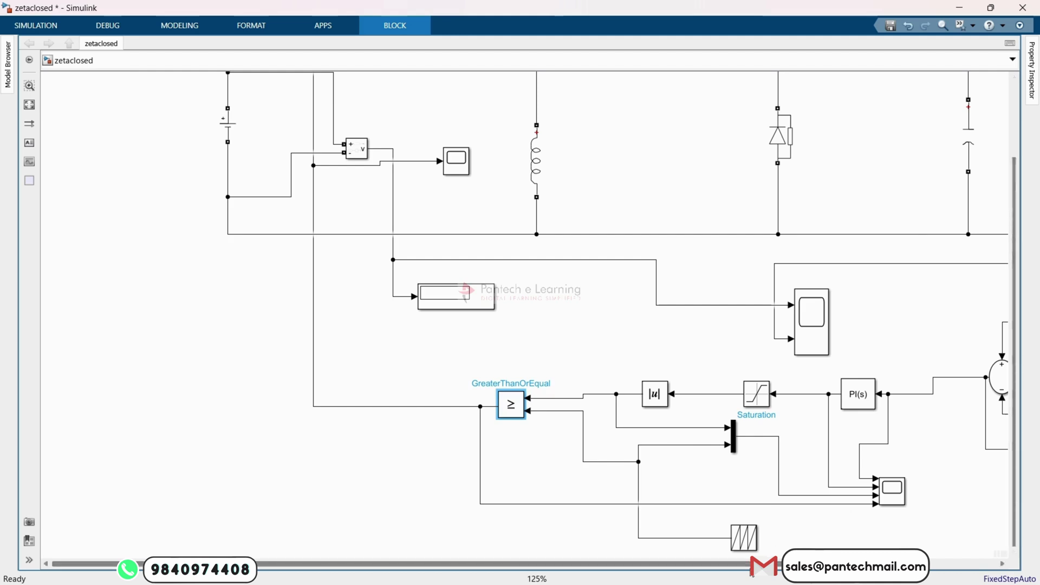
{"action": "key", "text": "space"}
{"action": "left_click", "coordinate": [46, 26]}
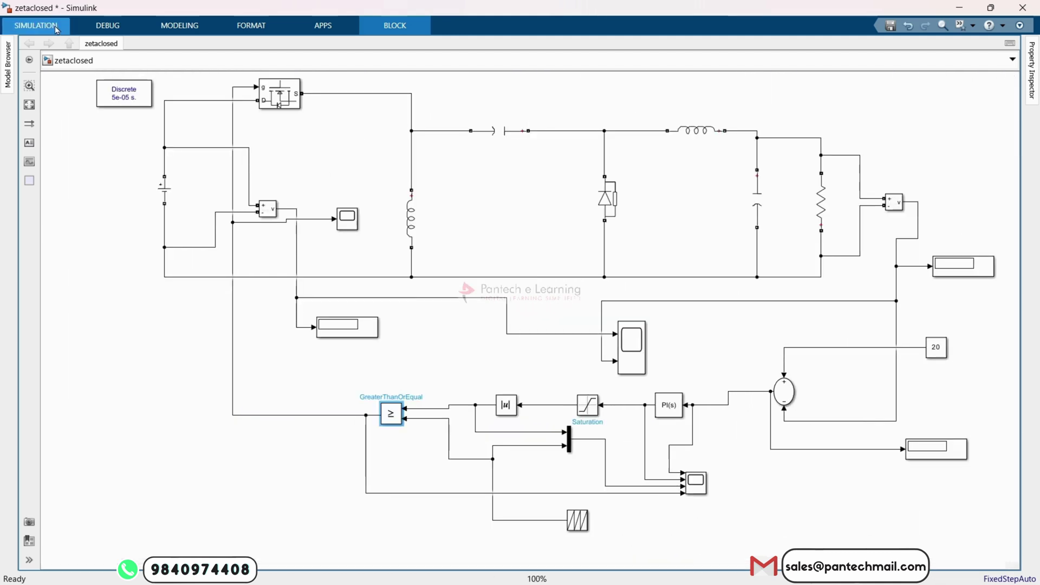
Step: Run the closed-loop model, check the 17.95 V output, and view the DC source parameters
{"action": "left_click", "coordinate": [483, 52]}
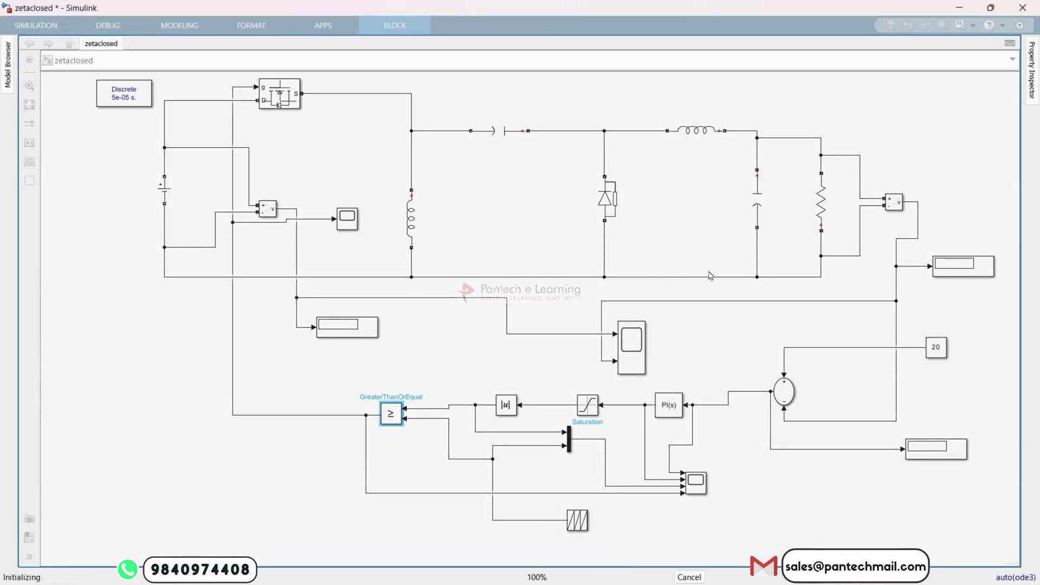
{"action": "left_click", "coordinate": [989, 273]}
{"action": "scroll", "coordinate": [989, 278], "scroll_direction": "up", "scroll_amount": 3}
{"action": "scroll", "coordinate": [991, 284], "scroll_direction": "up", "scroll_amount": 3}
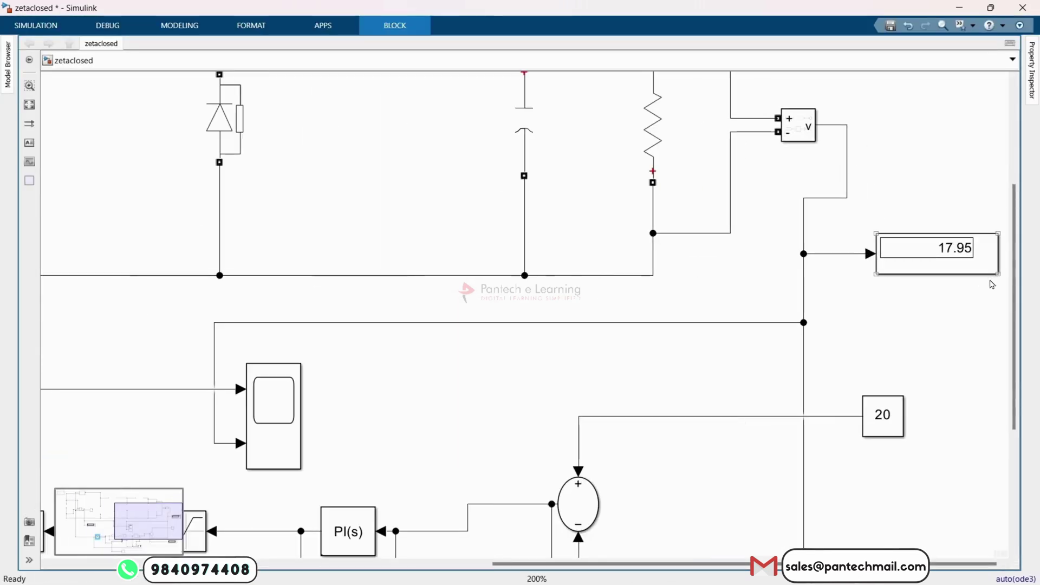
{"action": "scroll", "coordinate": [992, 283], "scroll_direction": "down", "scroll_amount": 3}
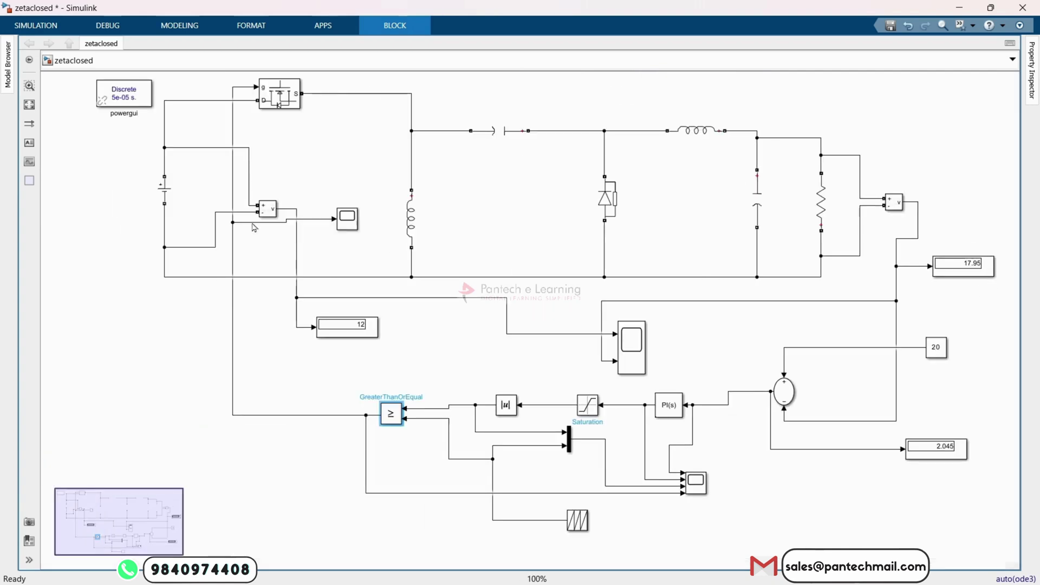
{"action": "double_click", "coordinate": [165, 193]}
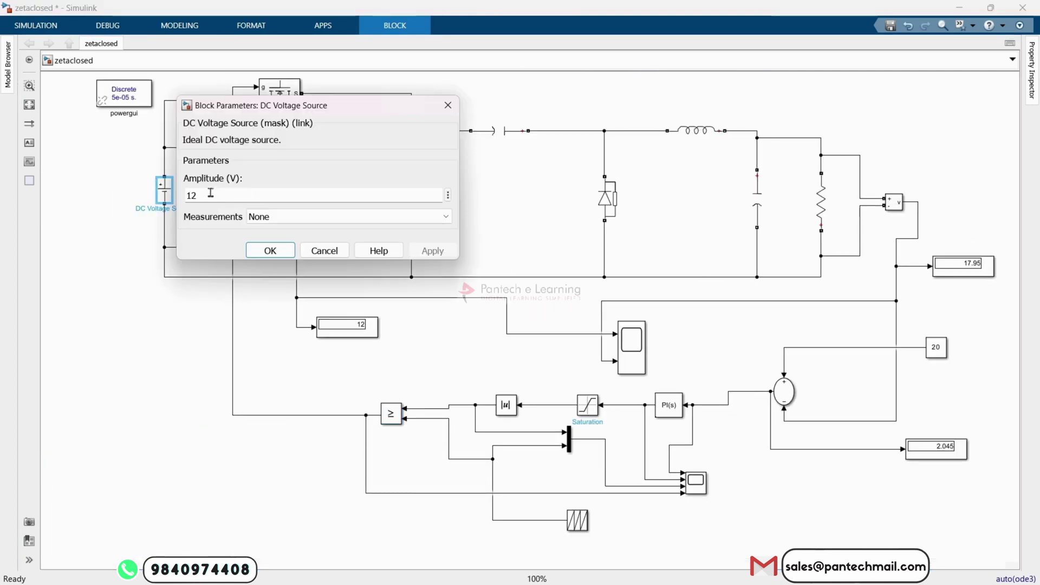
Step: Change the DC Voltage Source amplitude to 20 V
{"action": "left_click", "coordinate": [270, 250]}
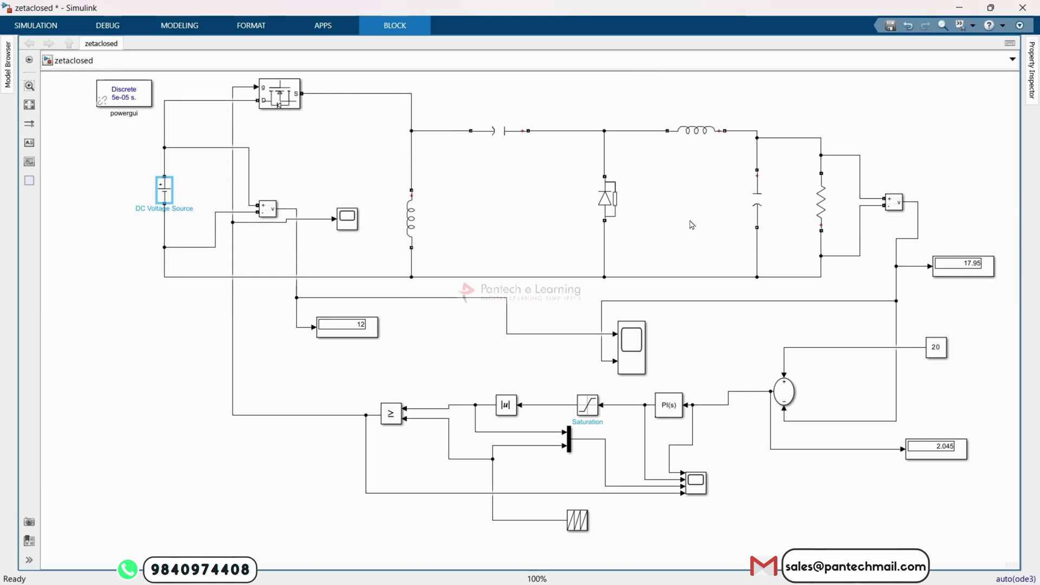
{"action": "double_click", "coordinate": [172, 195]}
{"action": "double_click", "coordinate": [220, 195]}
{"action": "type", "text": "2"}
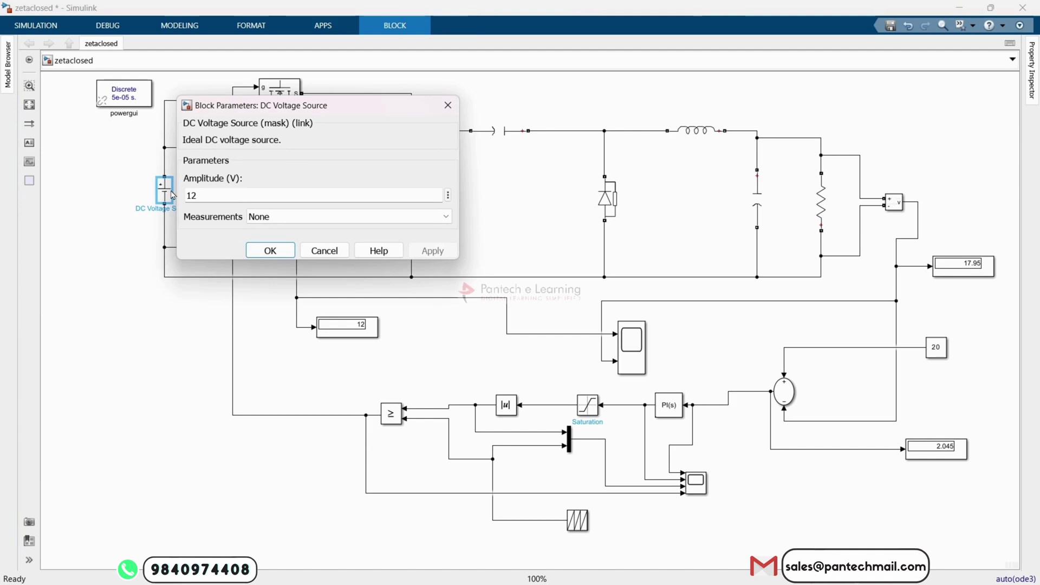
{"action": "type", "text": "0"}
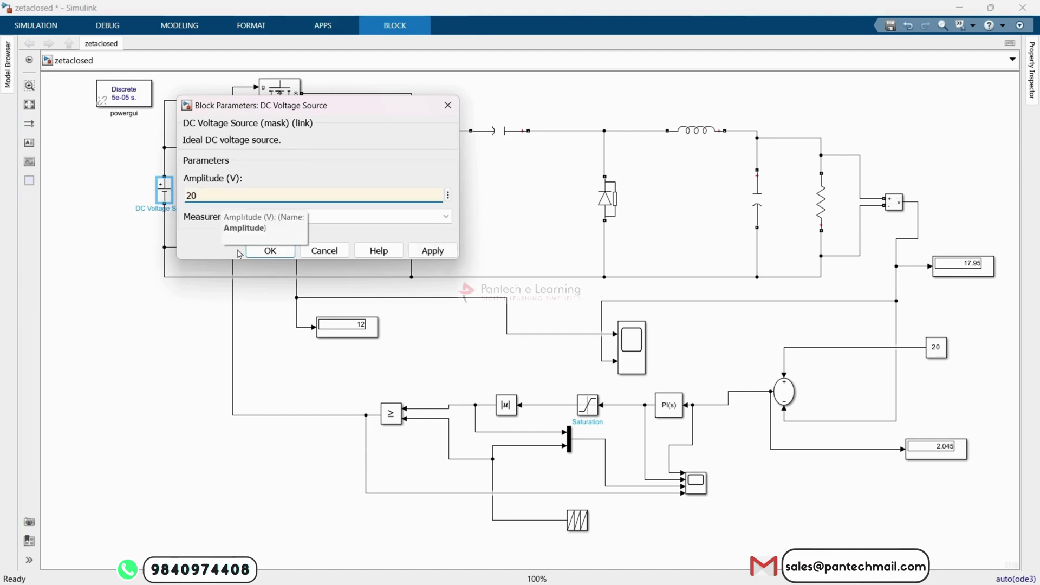
{"action": "left_click", "coordinate": [270, 250]}
Step: Rerun the closed-loop simulation and check the 20.41 V output display
{"action": "key", "text": "ctrl+t"}
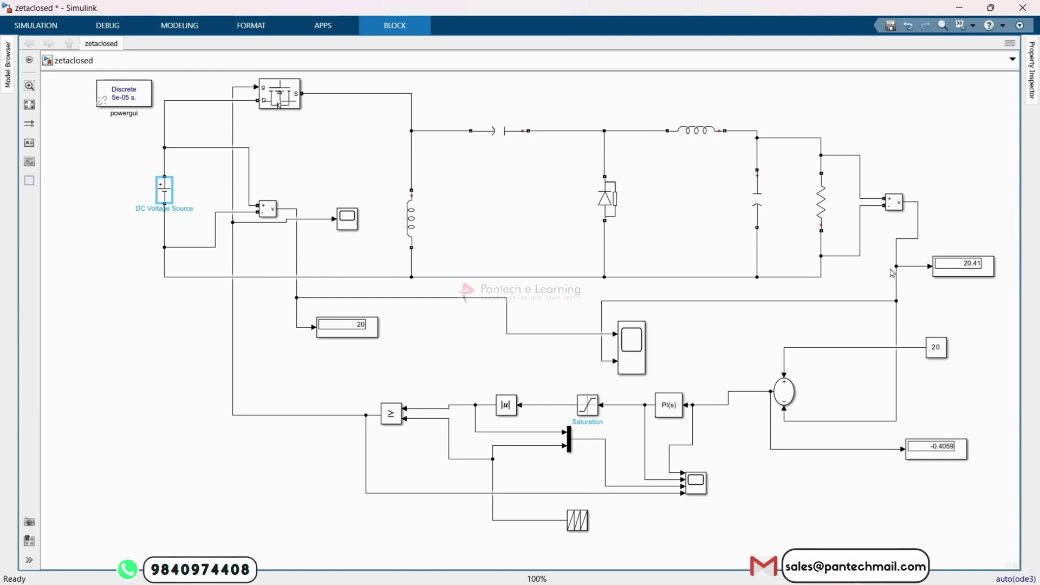
{"action": "scroll", "coordinate": [989, 274], "scroll_direction": "up", "scroll_amount": 1}
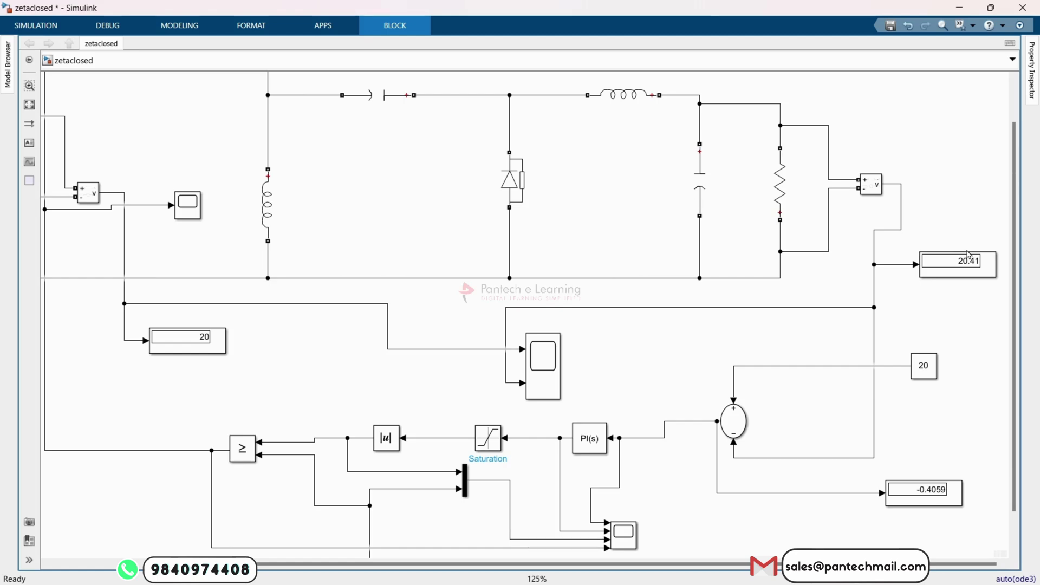
{"action": "left_click", "coordinate": [966, 274]}
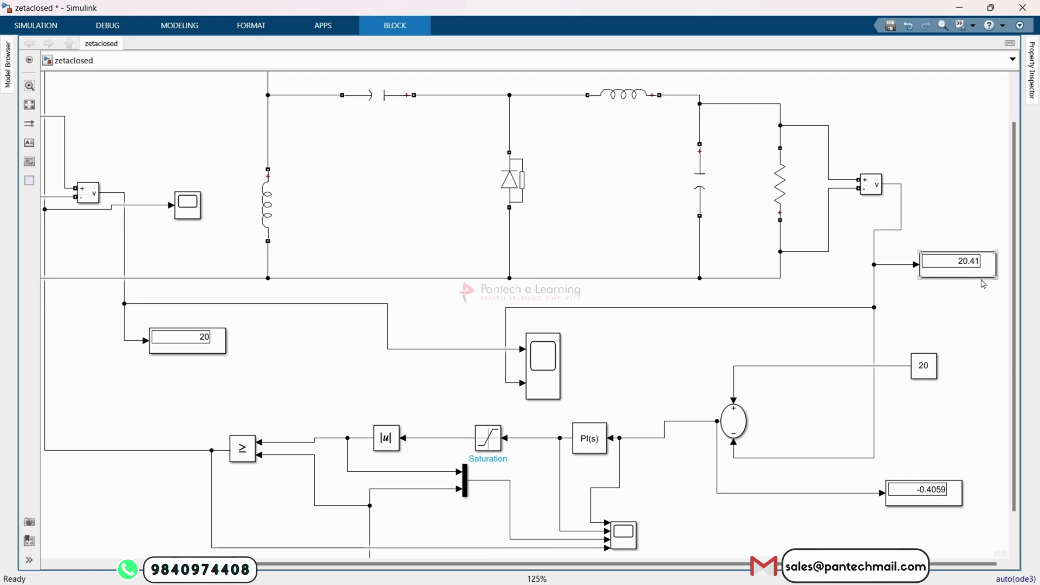
{"action": "left_click", "coordinate": [766, 318]}
Step: Open Scope4 full-screen and zoom the time axis to about 0.038–0.048 s
{"action": "left_click", "coordinate": [623, 541]}
{"action": "double_click", "coordinate": [623, 540]}
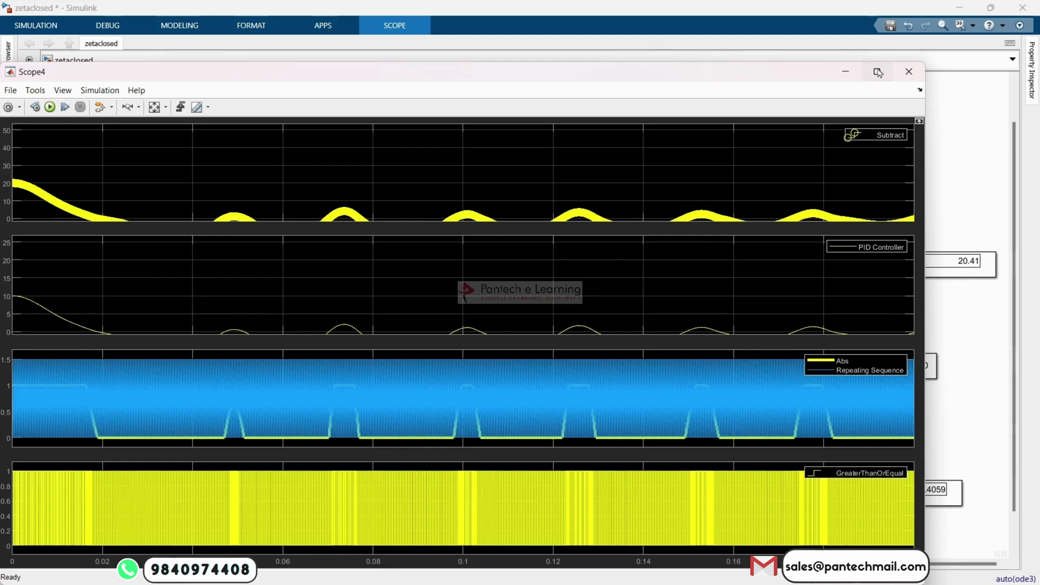
{"action": "double_click", "coordinate": [201, 86]}
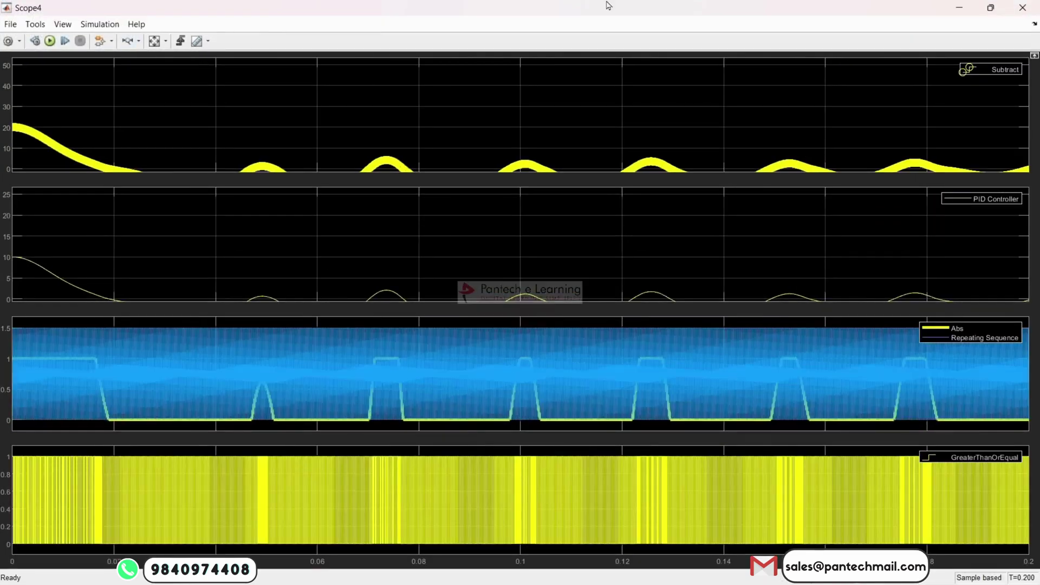
{"action": "left_click", "coordinate": [127, 40]}
{"action": "left_click_drag", "start_coordinate": [204, 498], "coordinate": [255, 498]}
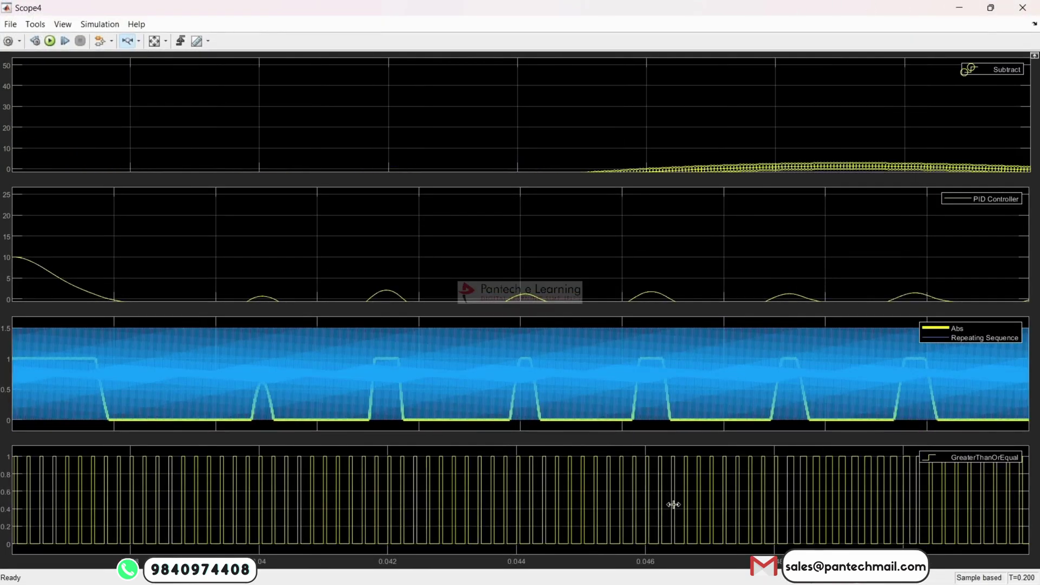